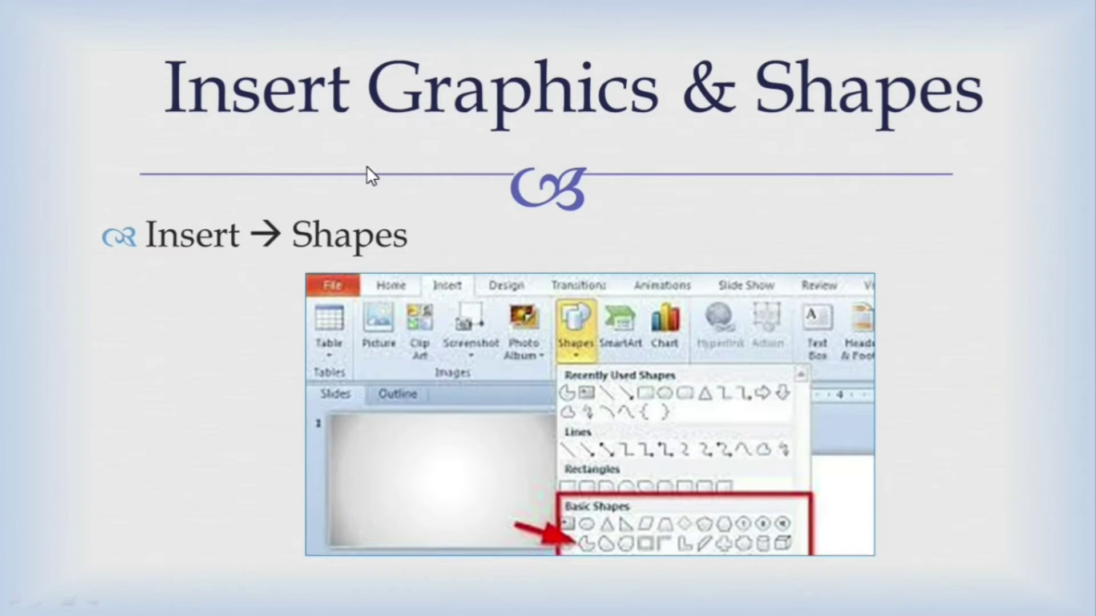
Advance the PowerPoint slideshow to the 'Add caption to a photo' slide
key(Right)
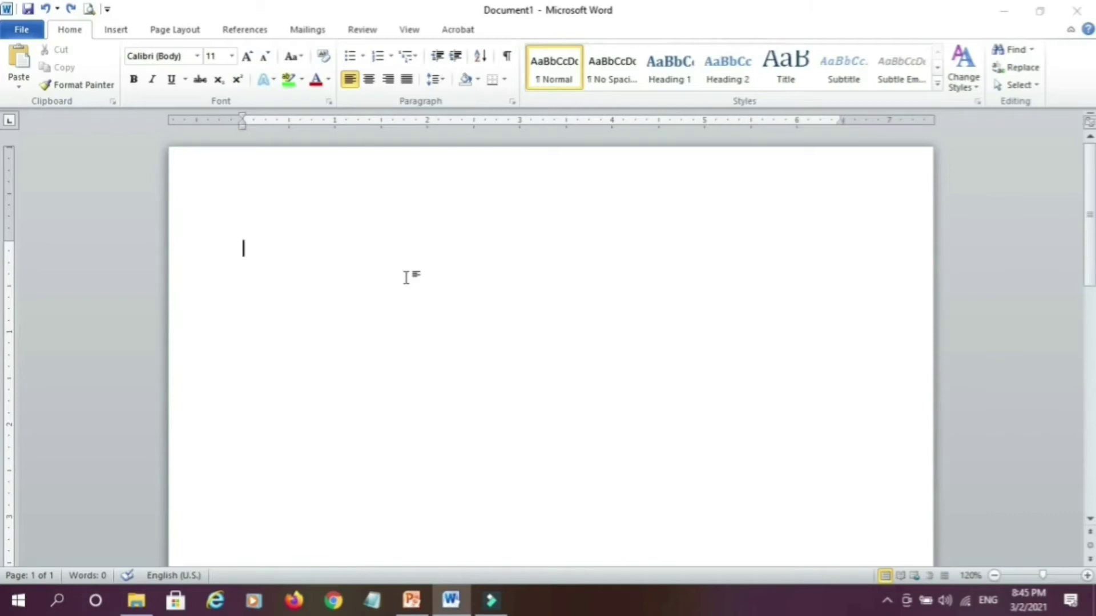
Insert the F1 rose photo from the ABC folder into the blank document
click(116, 32)
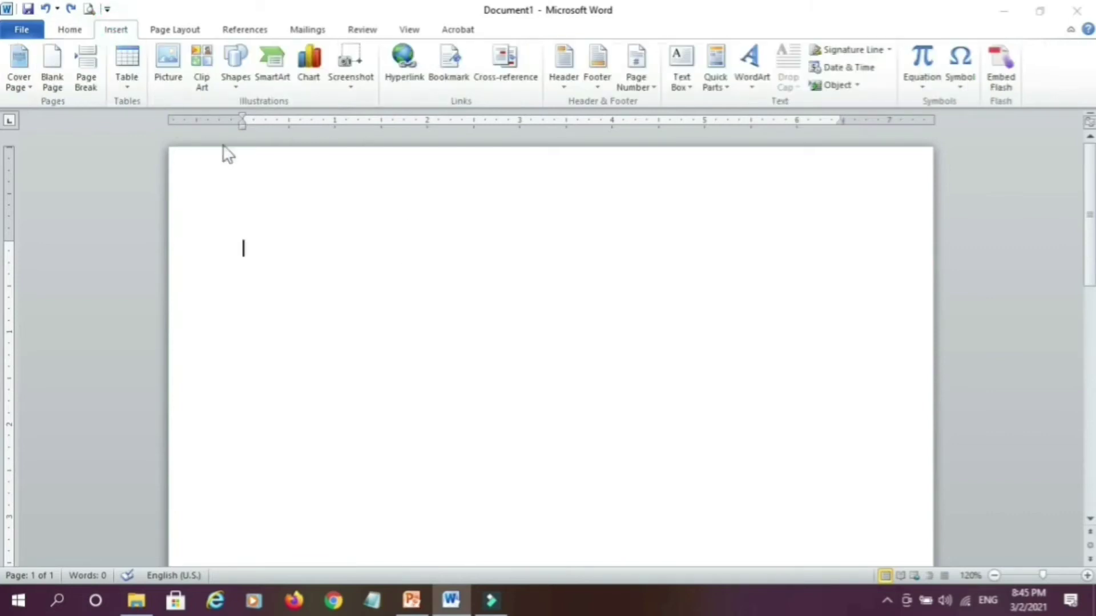
click(176, 64)
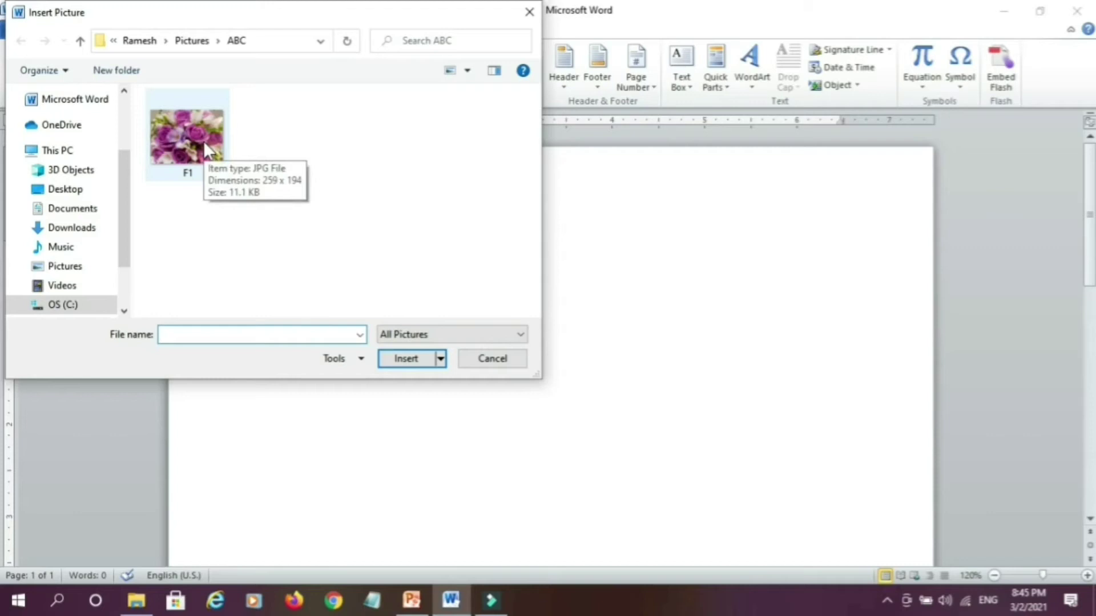
click(203, 141)
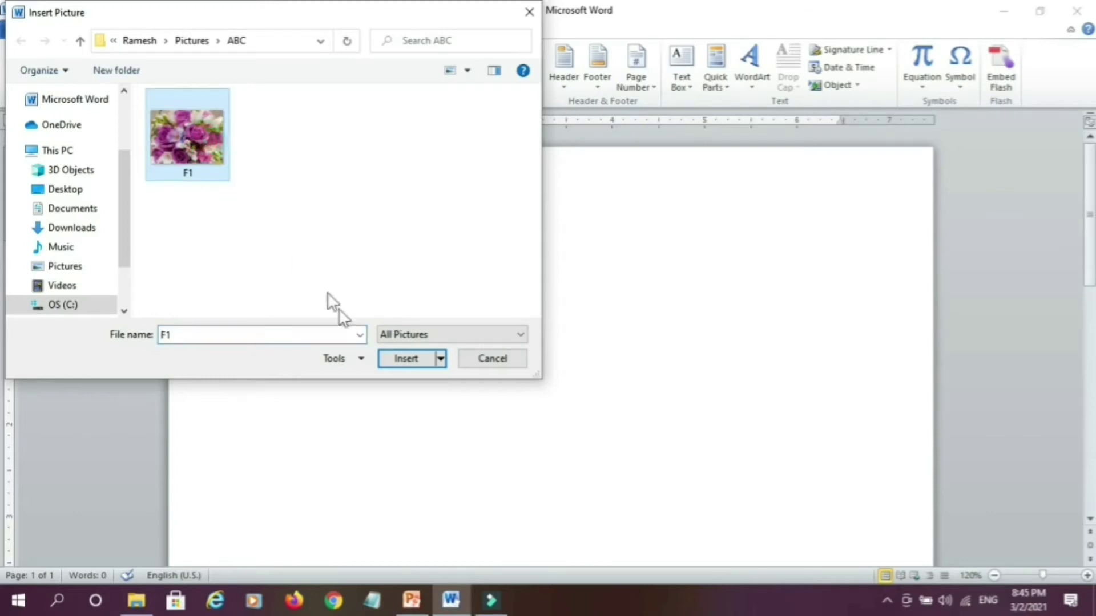
click(402, 360)
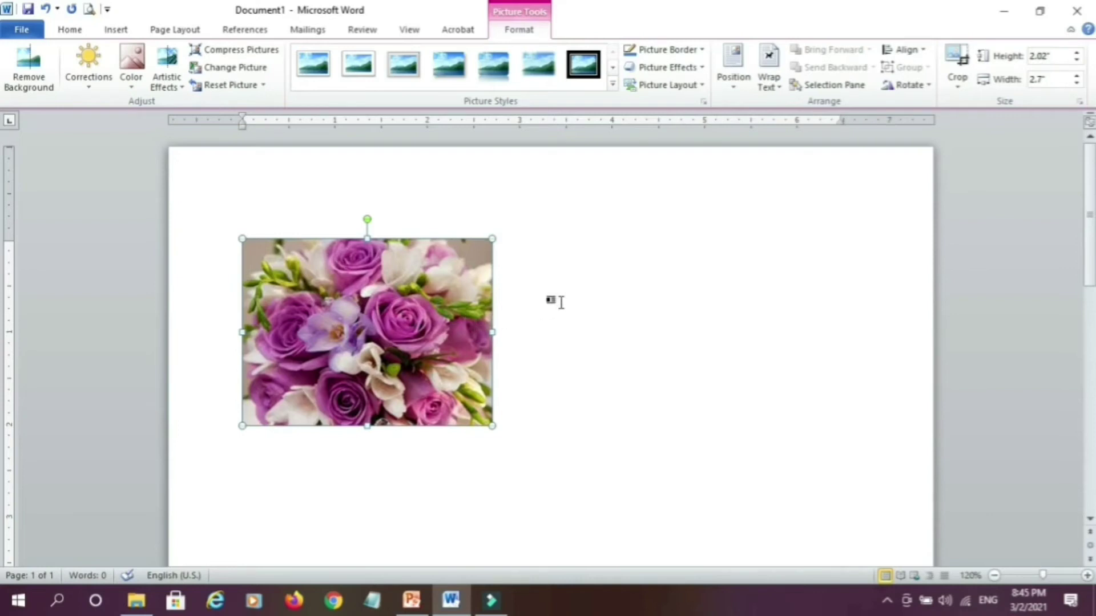
click(553, 434)
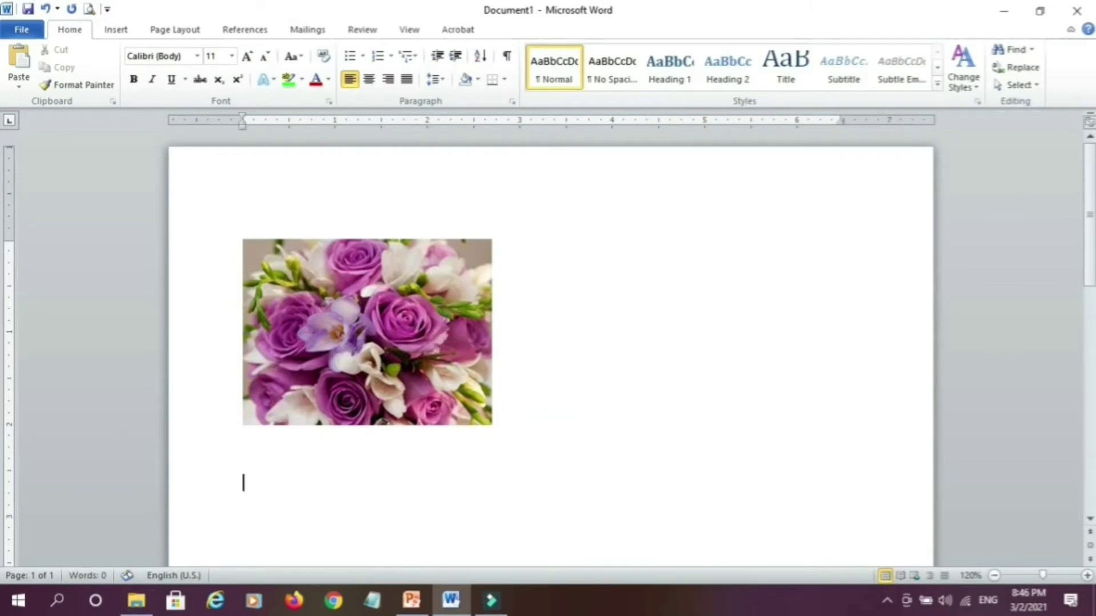
Draw a rectangle shape below the rose photo, then select it
click(108, 31)
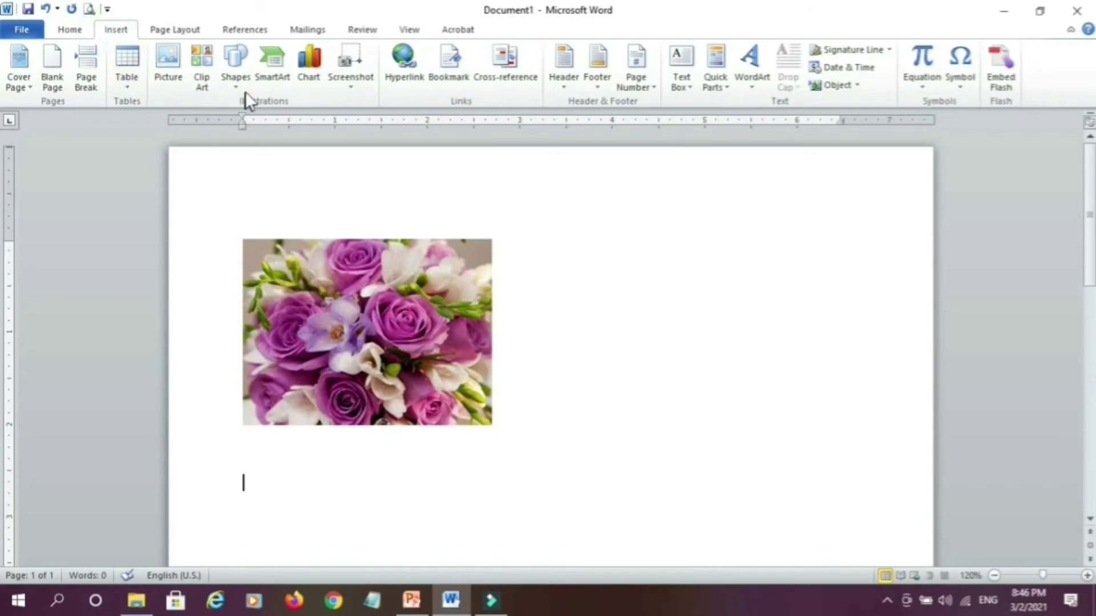
click(242, 63)
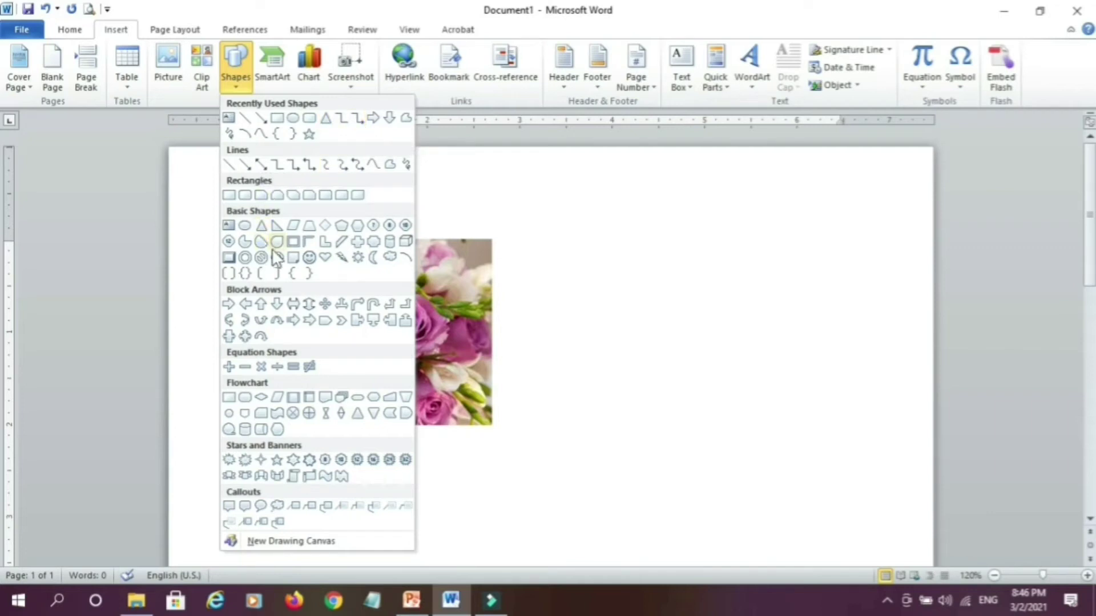
click(278, 119)
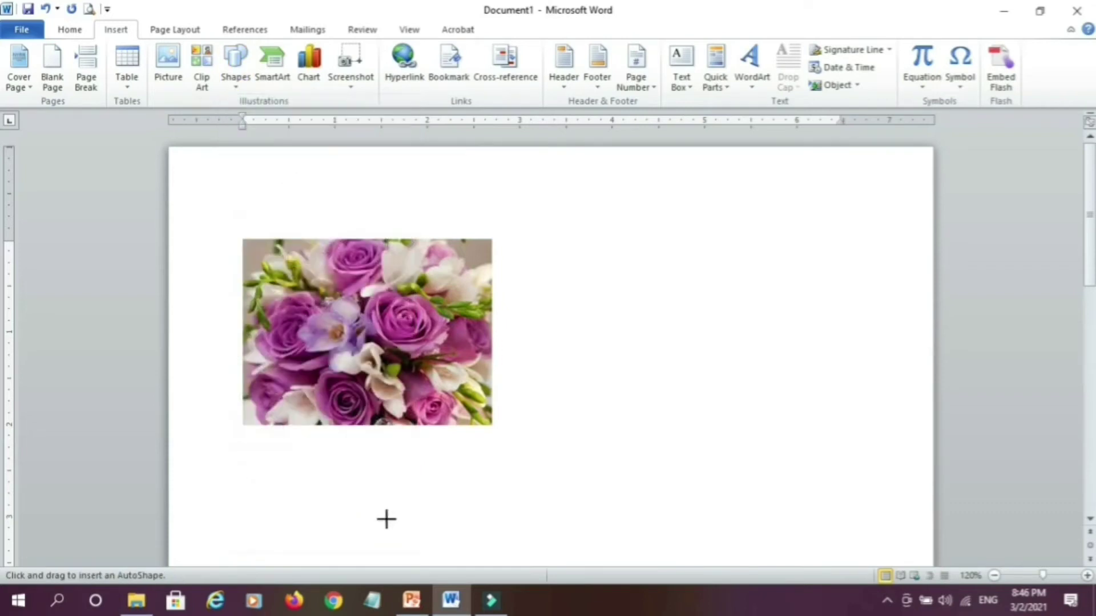
scroll(707, 478, down, 3)
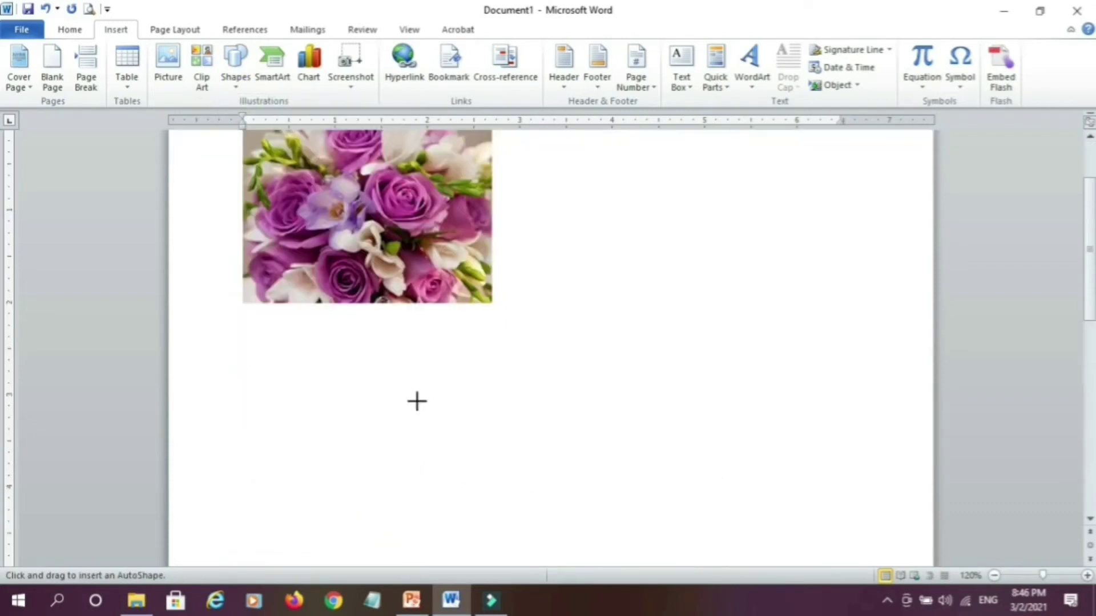
drag(345, 386, 599, 501)
click(825, 492)
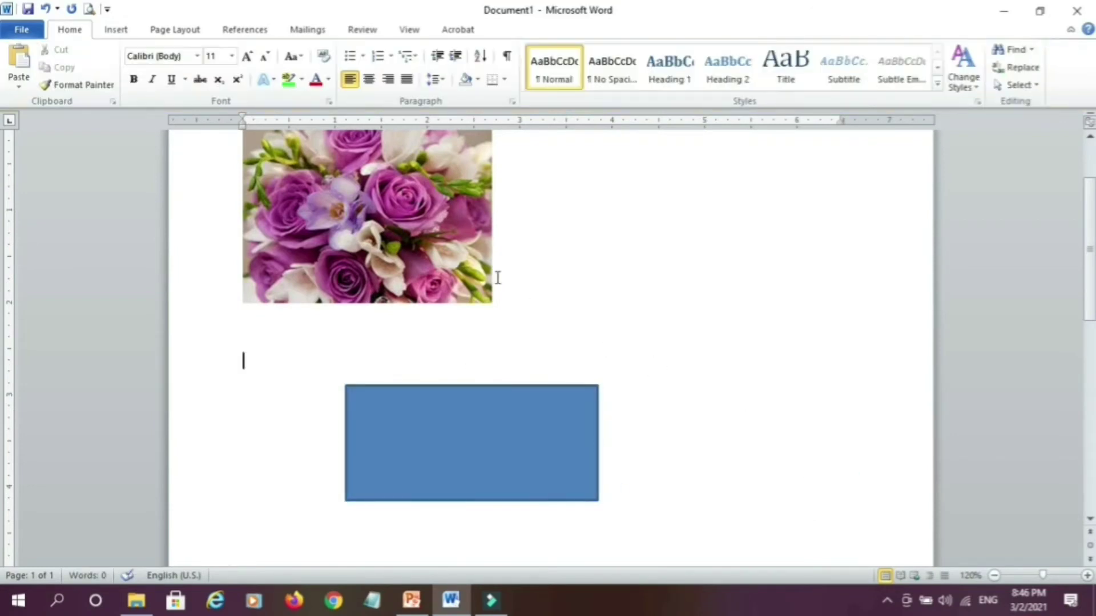
click(603, 478)
click(589, 483)
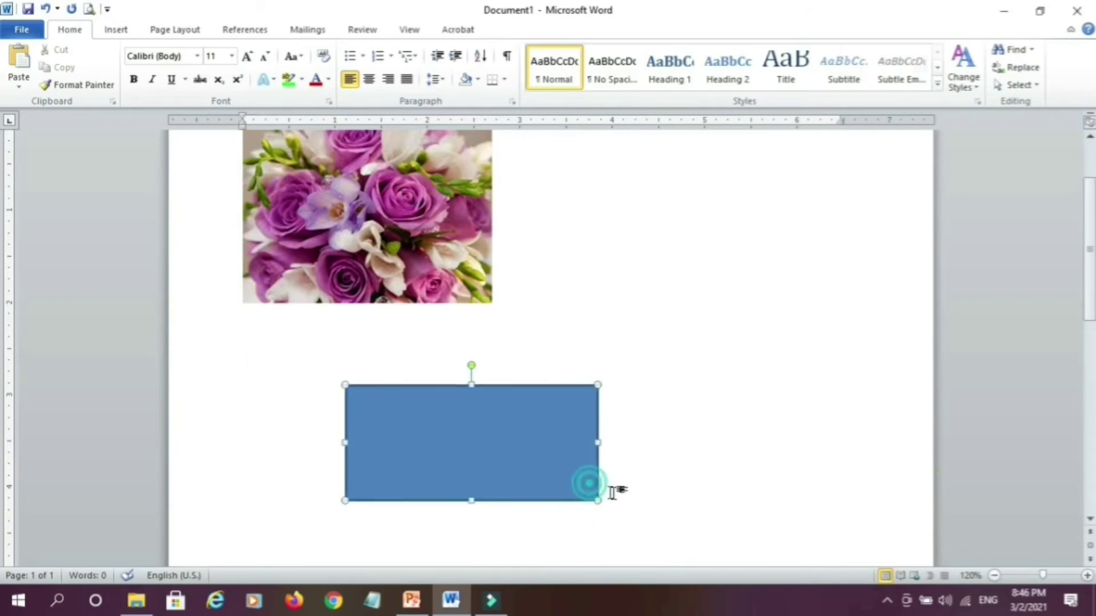
click(612, 488)
click(592, 489)
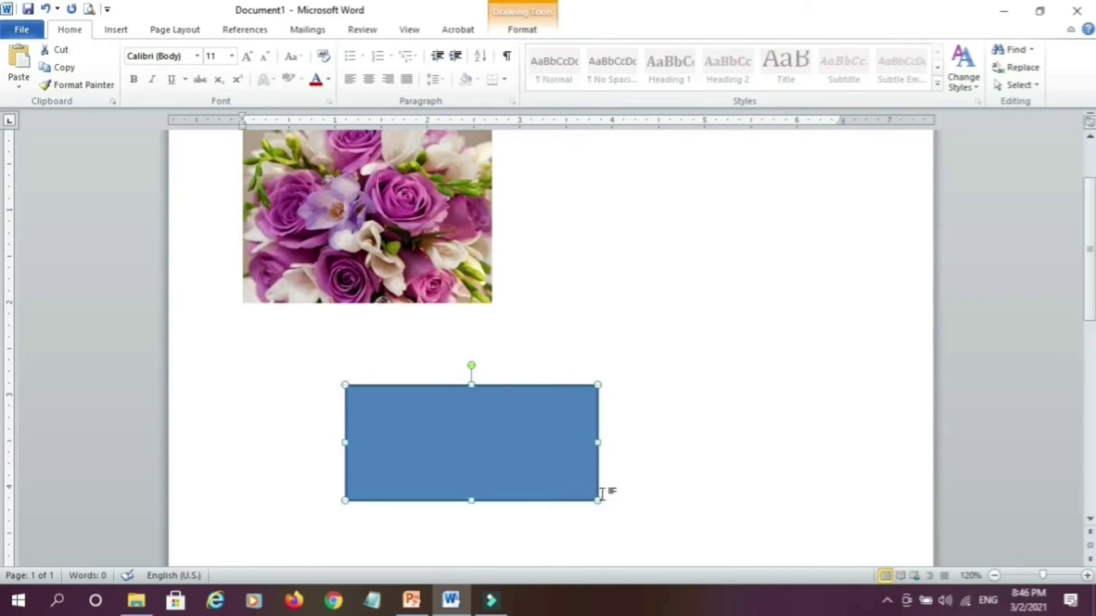
Draw a thin line shape at the lower right, beside the blue rectangle
click(109, 29)
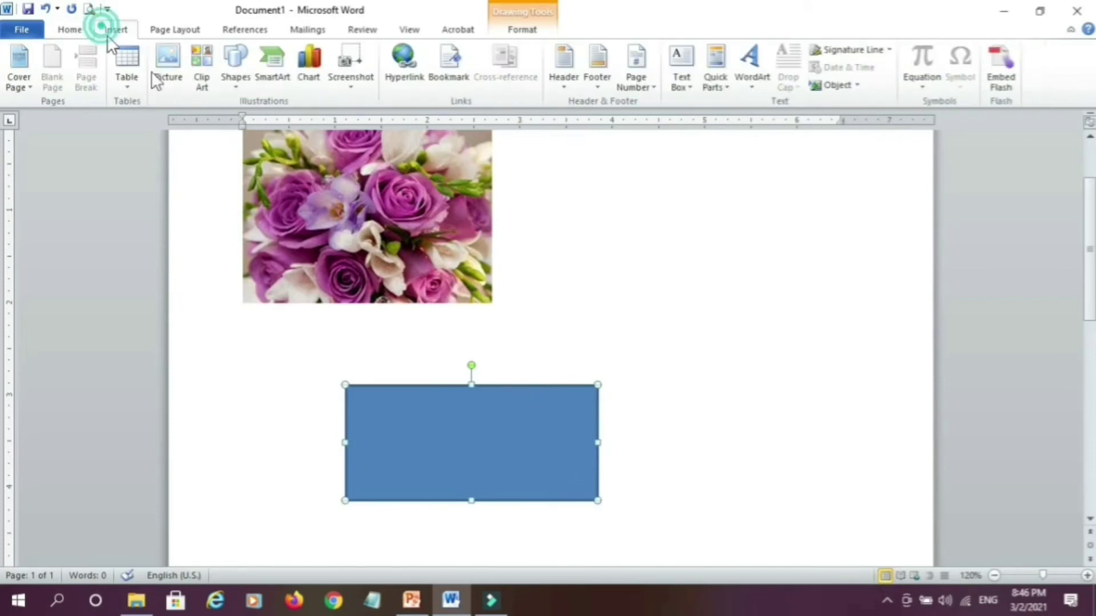
click(235, 74)
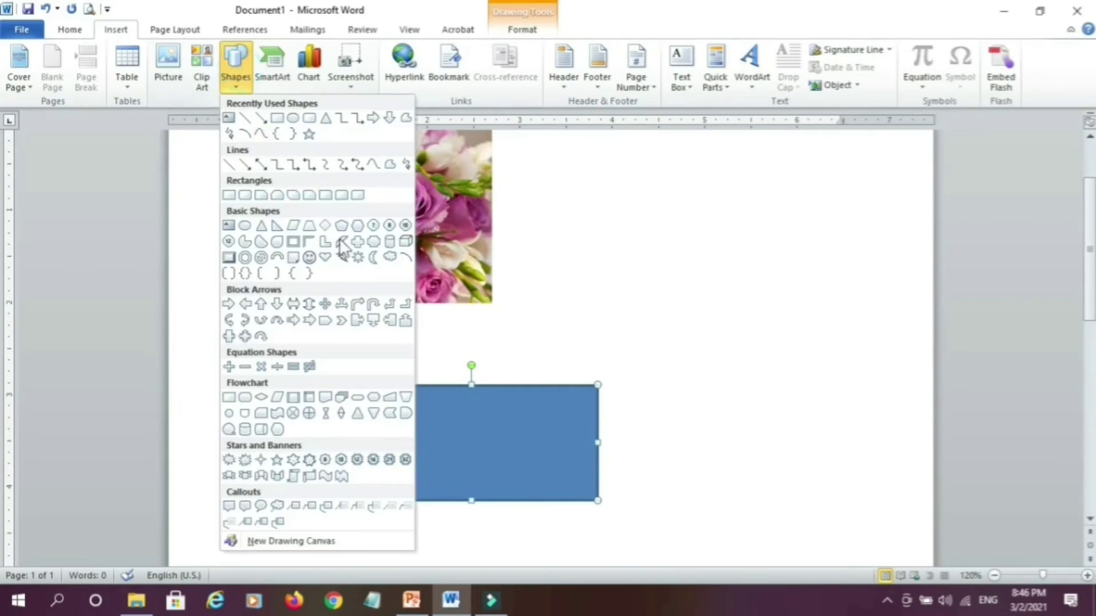
click(278, 135)
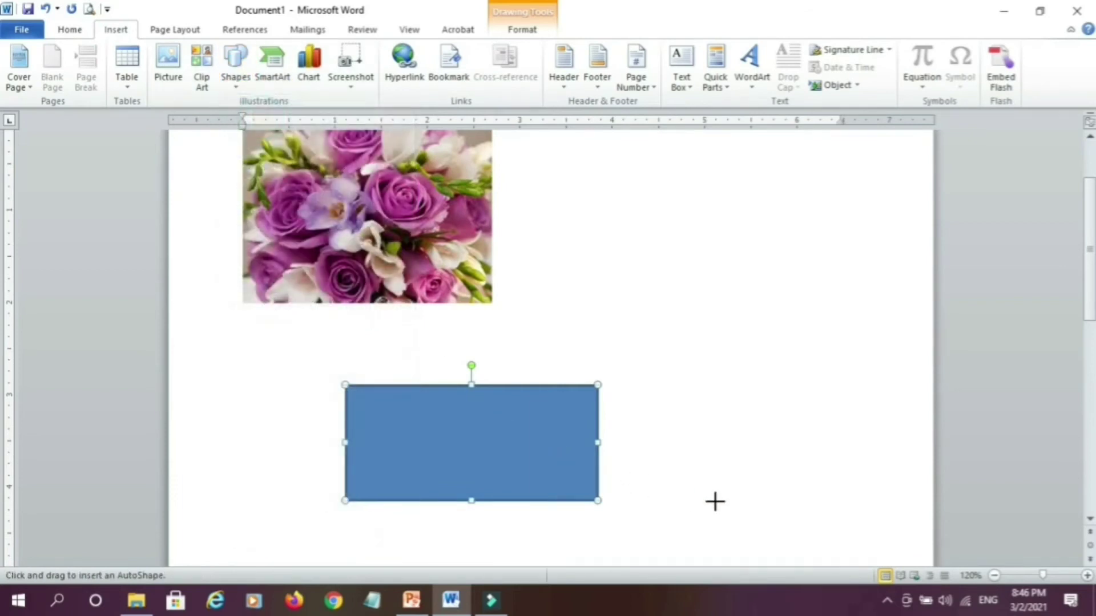
drag(695, 523, 878, 515)
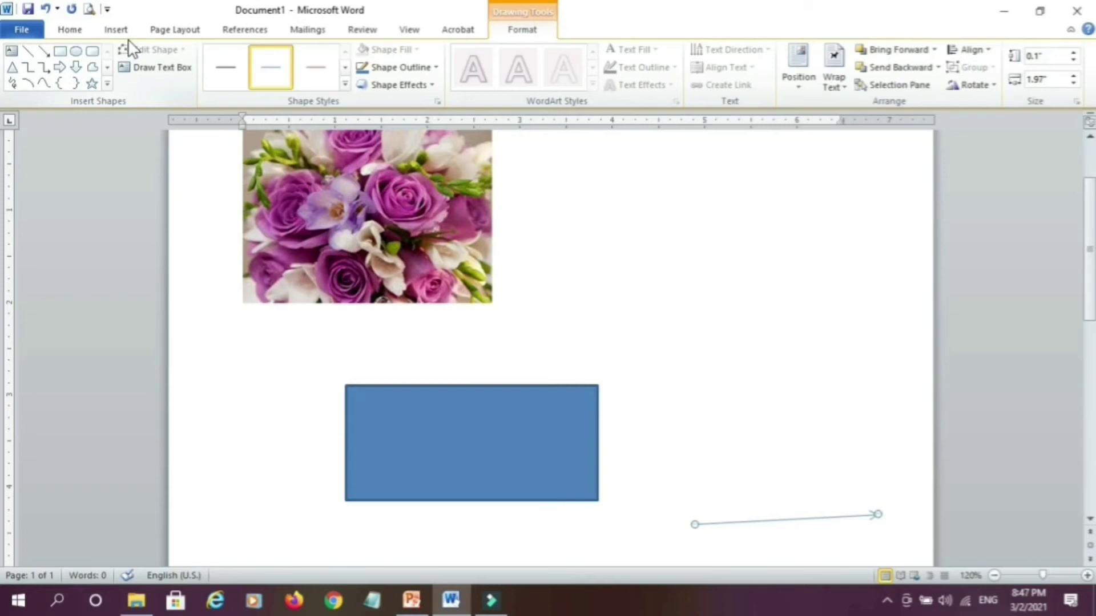
click(121, 24)
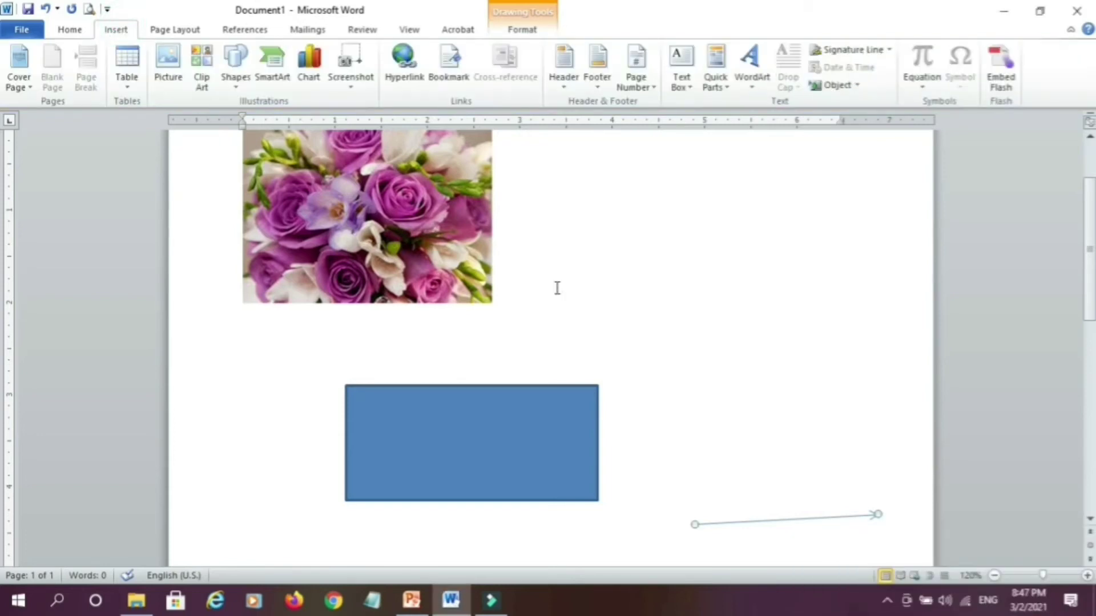
Set the rose photo's height to 2.2 inches (2.94 wide) using the Format height spinner
scroll(557, 289, up, 3)
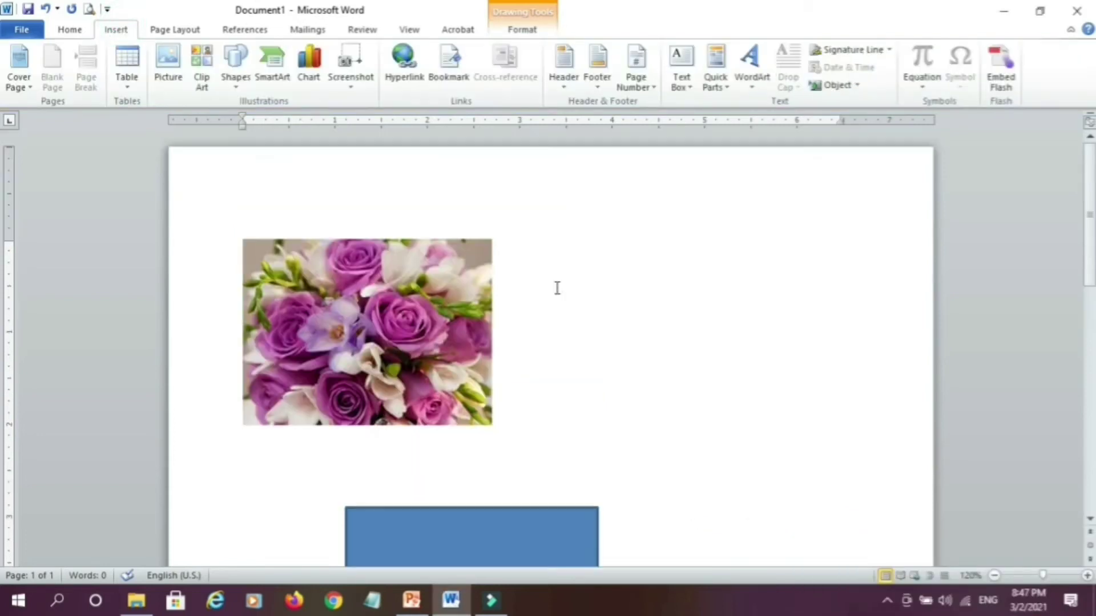
click(387, 297)
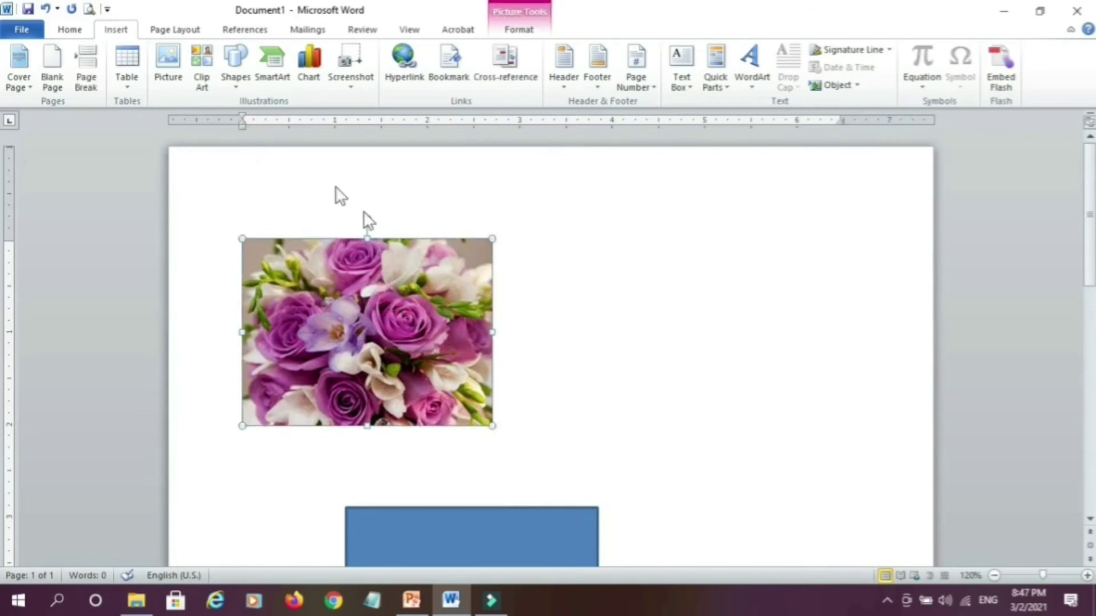
click(515, 31)
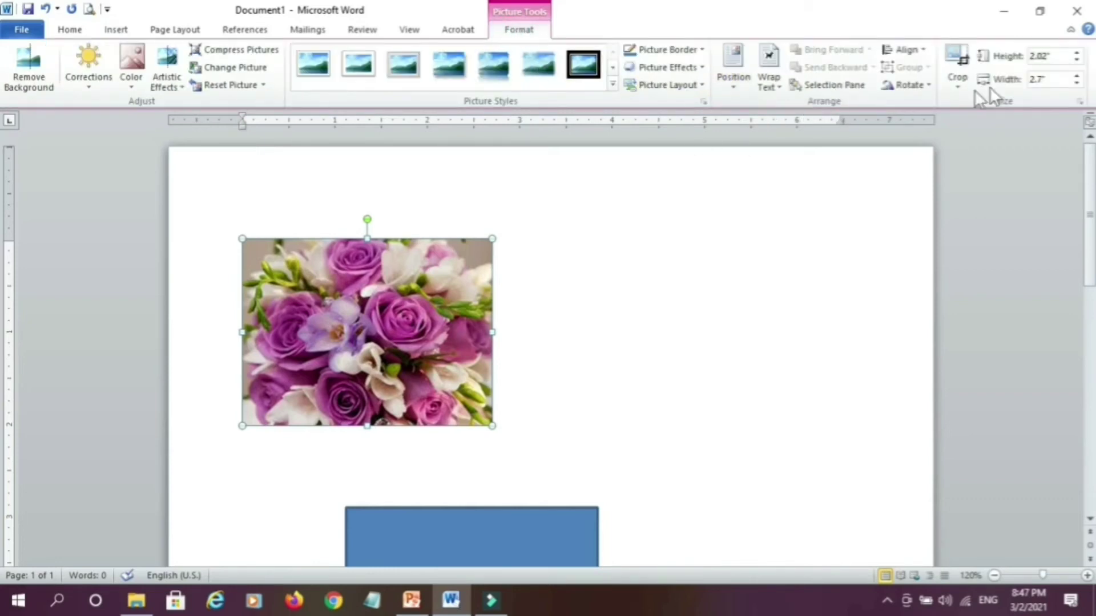
click(1077, 53)
click(1077, 53)
click(1077, 53)
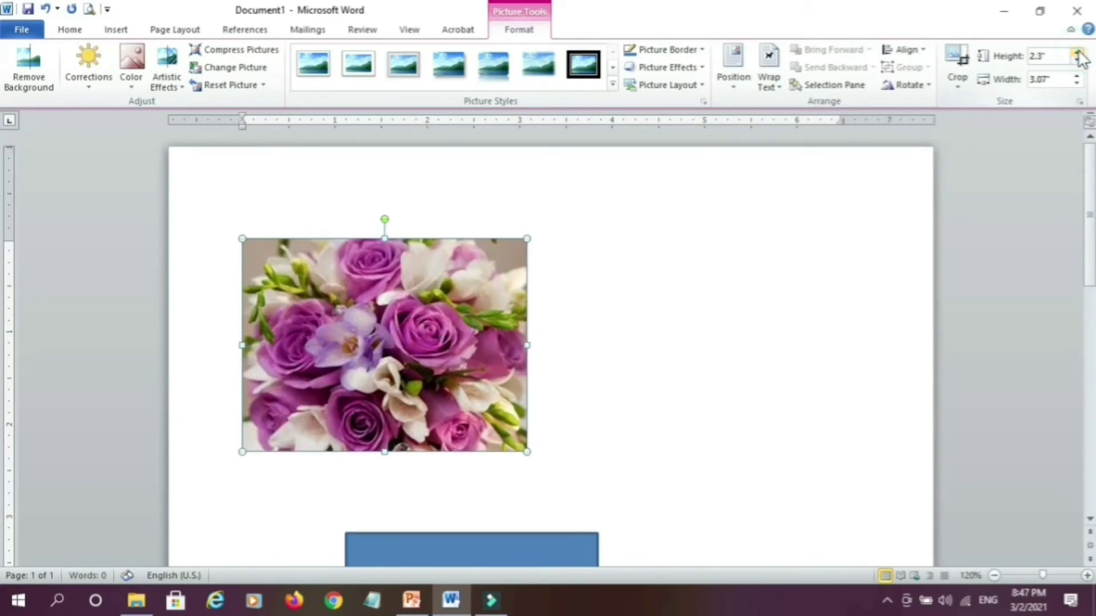
click(1077, 53)
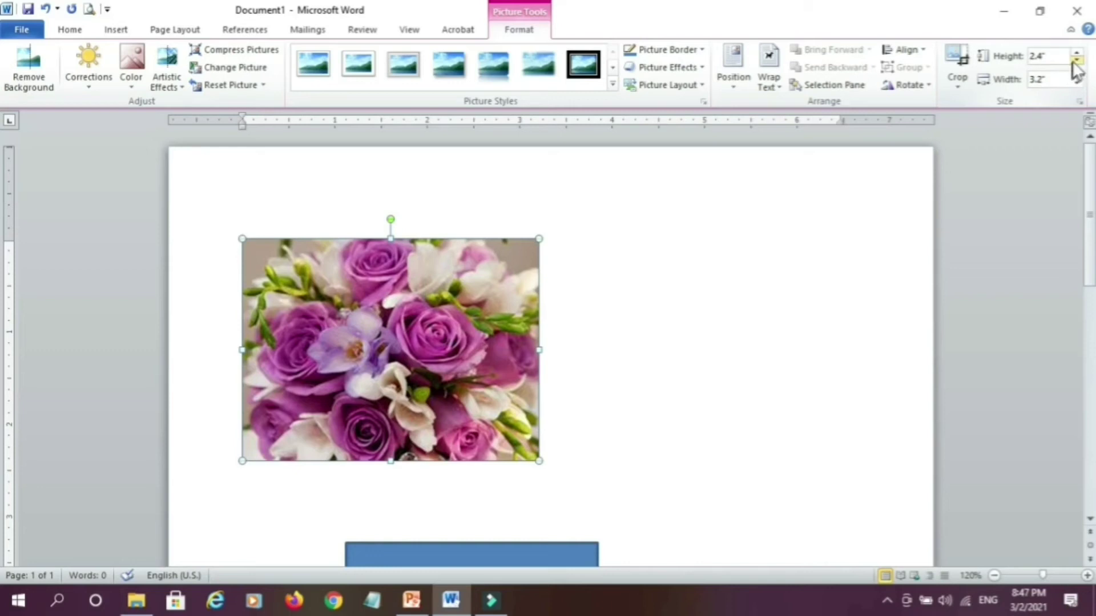
click(1076, 60)
click(1076, 60)
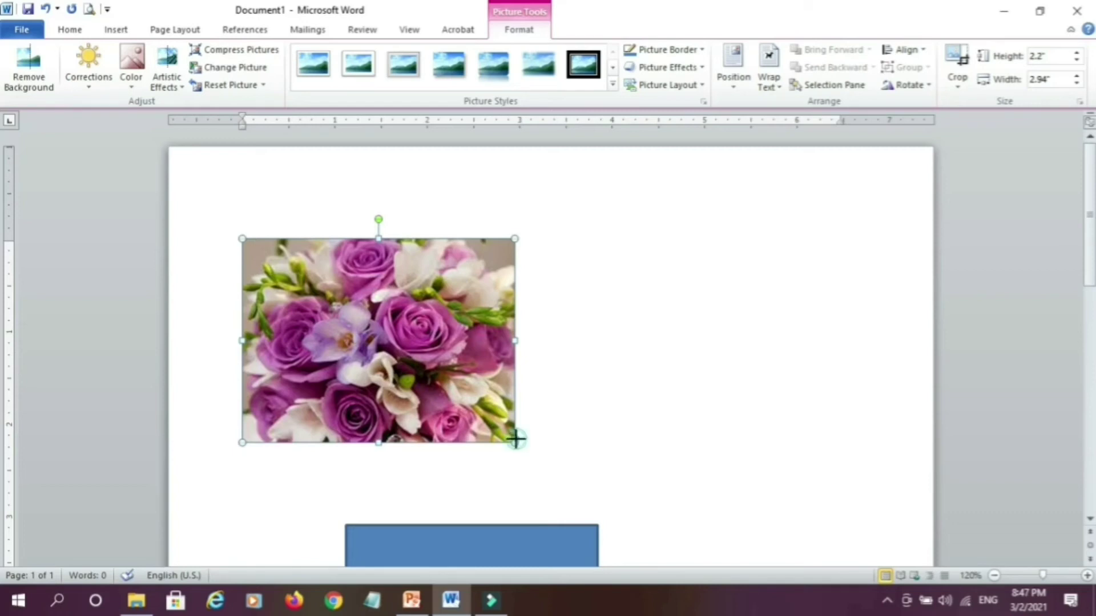
Resize the rose photo by its corner handle to 1.33 by 1.77 inches
drag(515, 439, 603, 454)
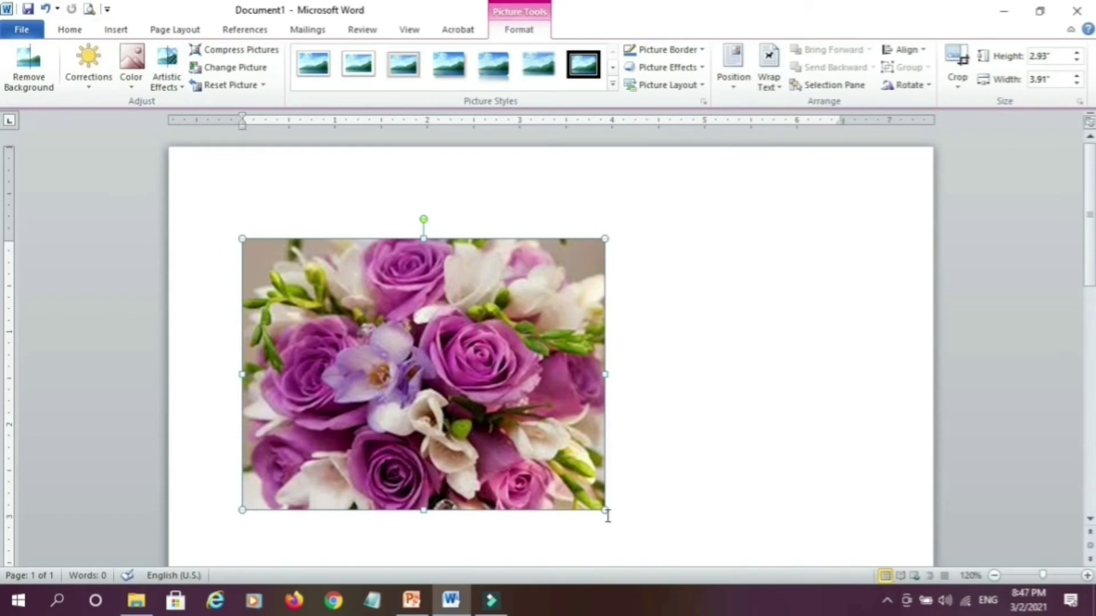
drag(604, 509, 407, 289)
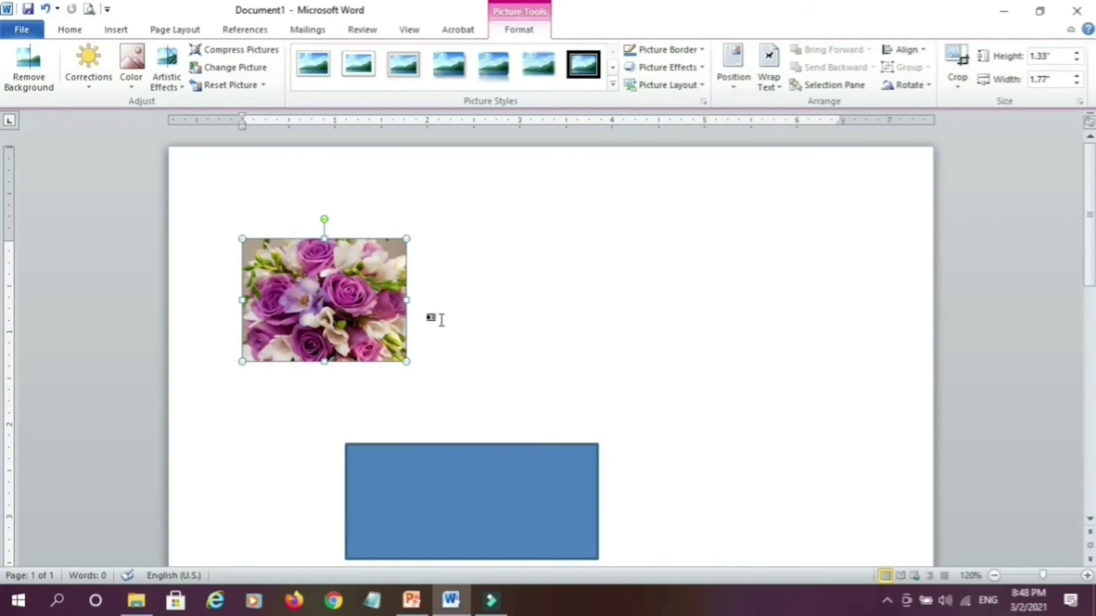
Open Insert Caption for the rose photo and keep the position Below selected item
right_click(333, 291)
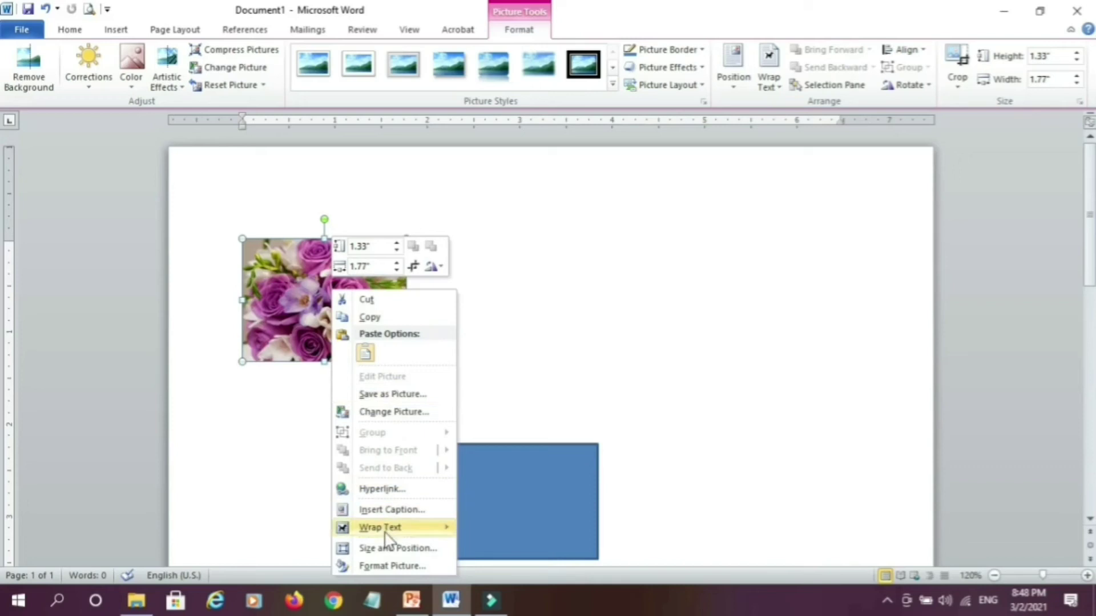
click(385, 509)
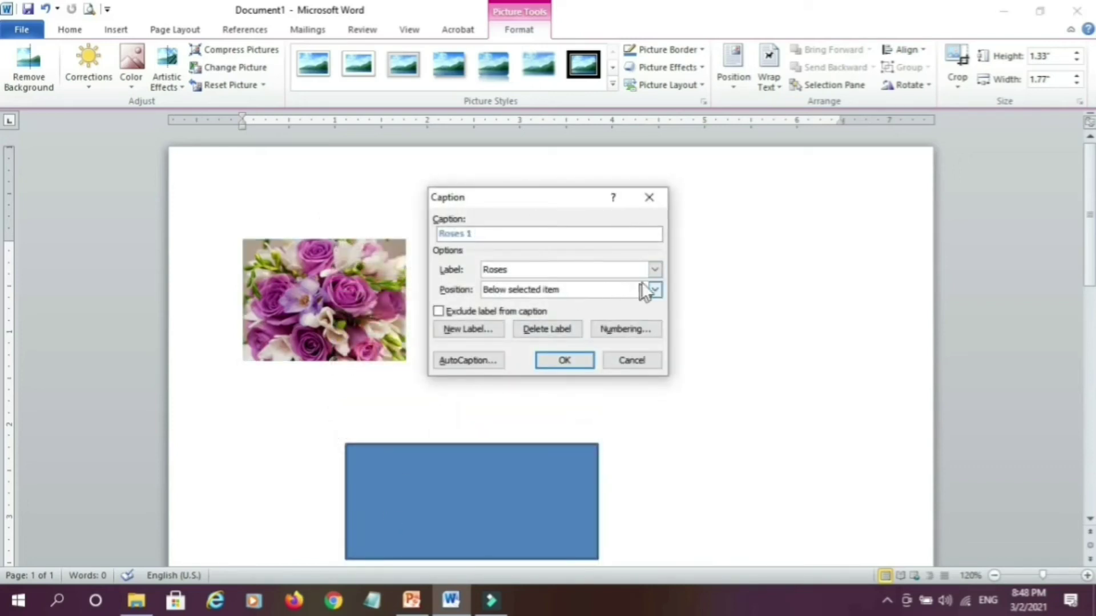
click(656, 271)
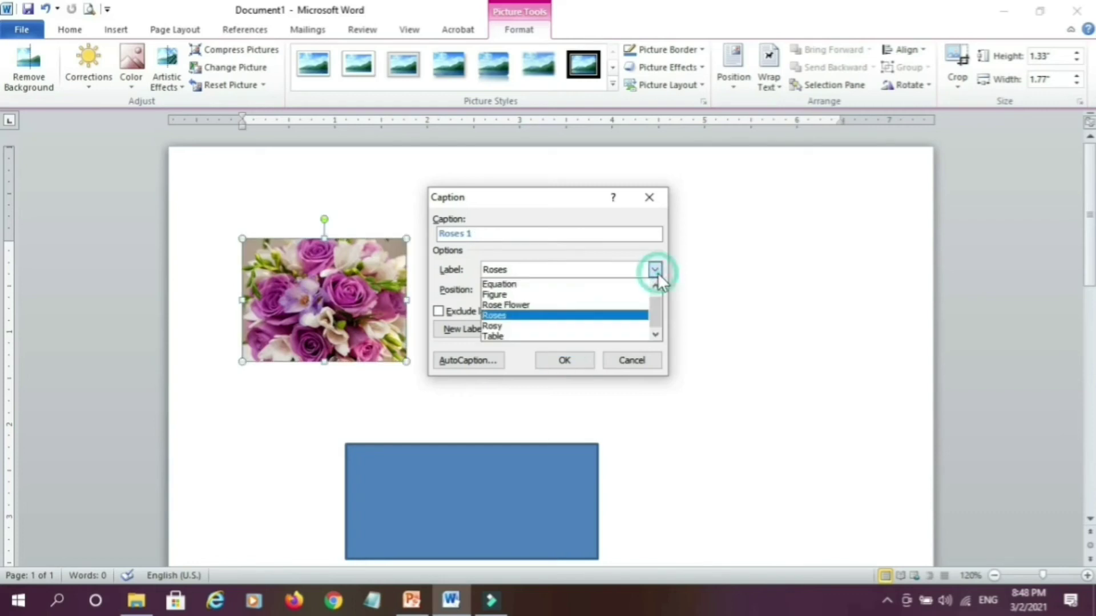
click(531, 305)
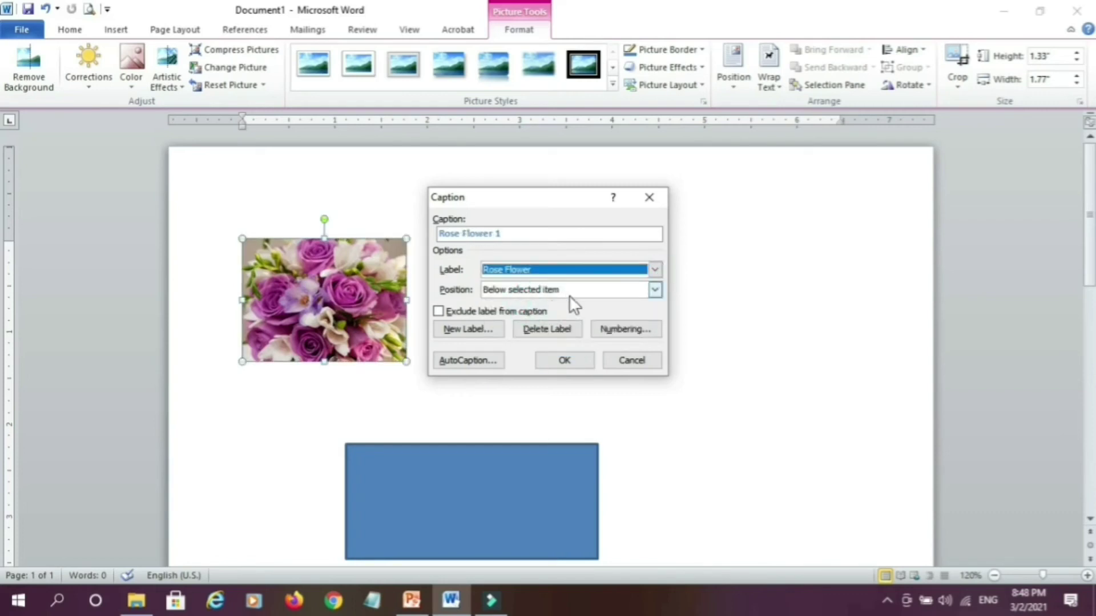
click(655, 291)
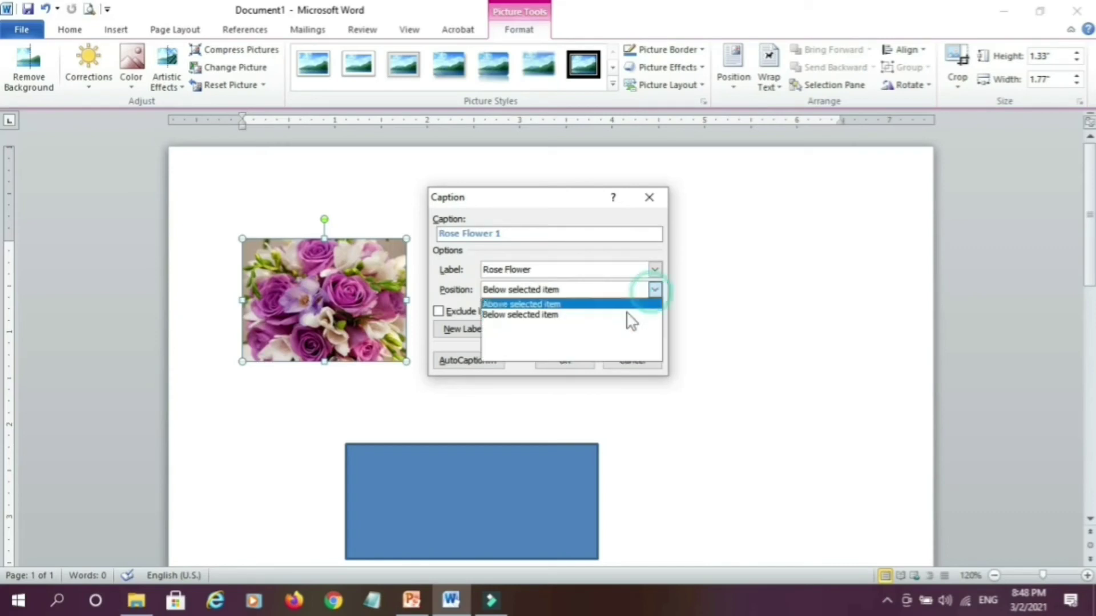
click(555, 315)
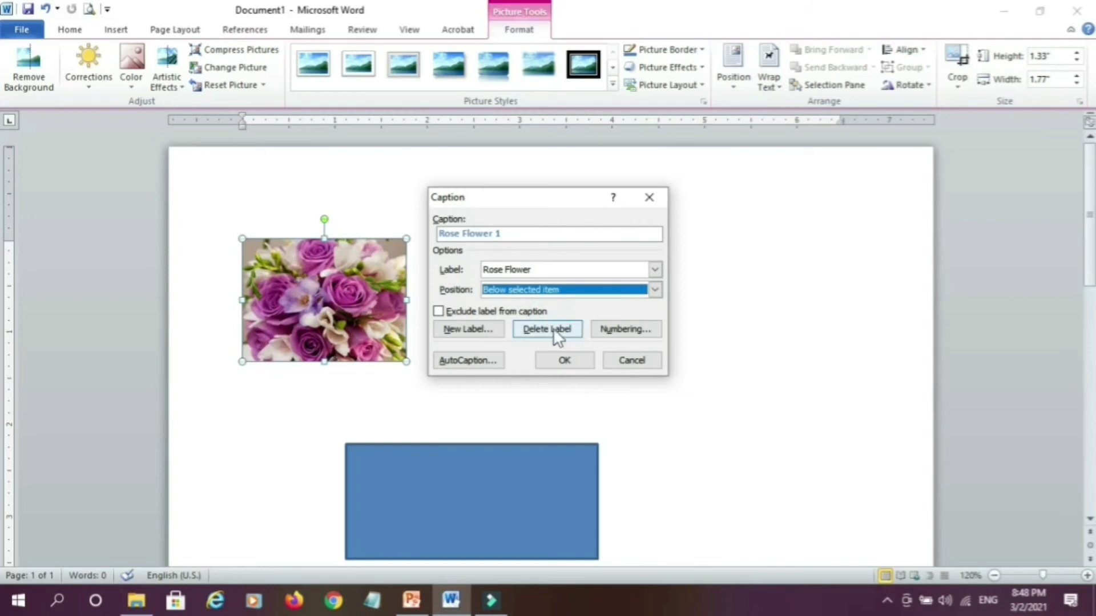
Create a new 'Roses' label and insert the 'Roses 1' caption
click(494, 328)
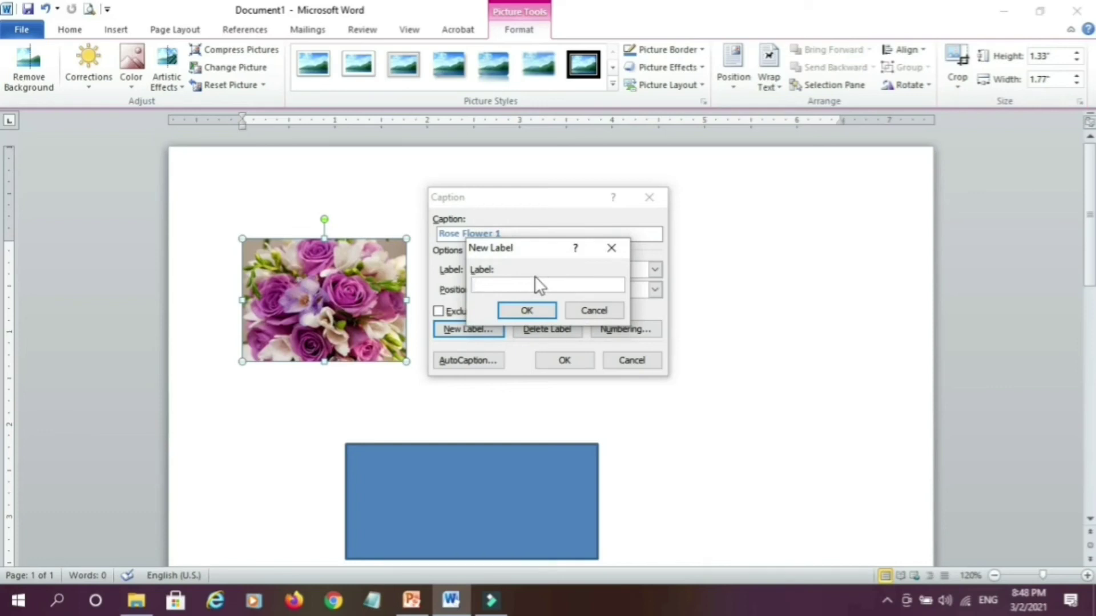
text(Roses)
click(533, 310)
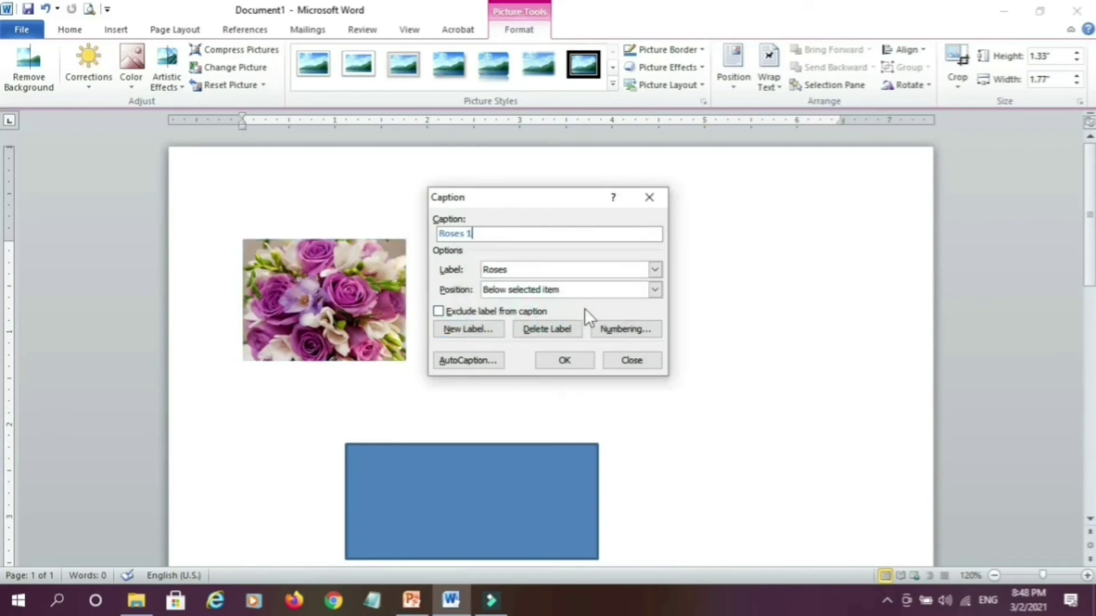
click(565, 360)
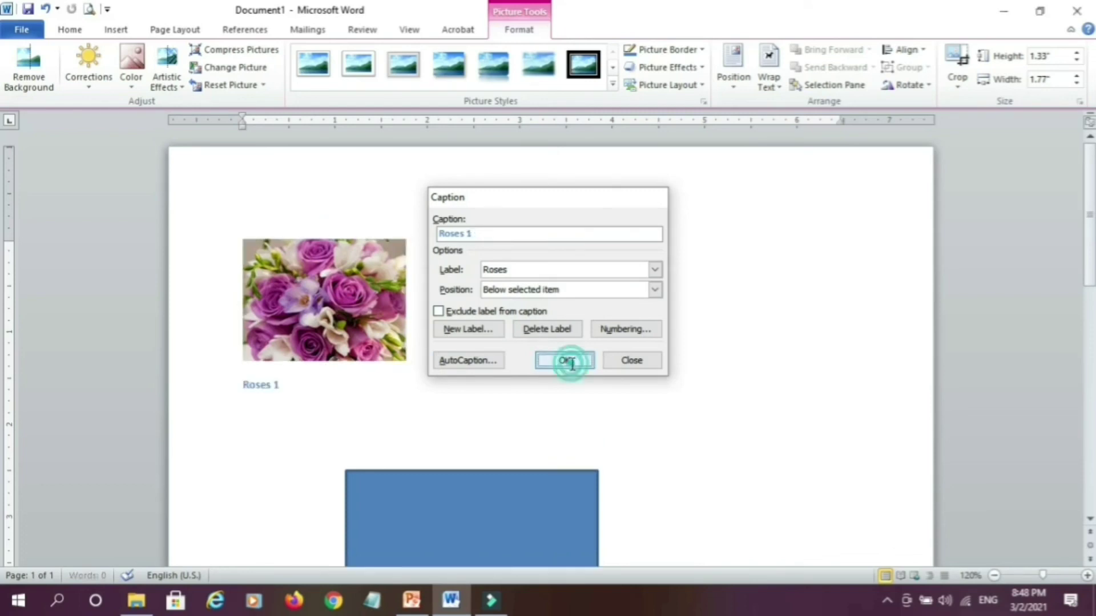